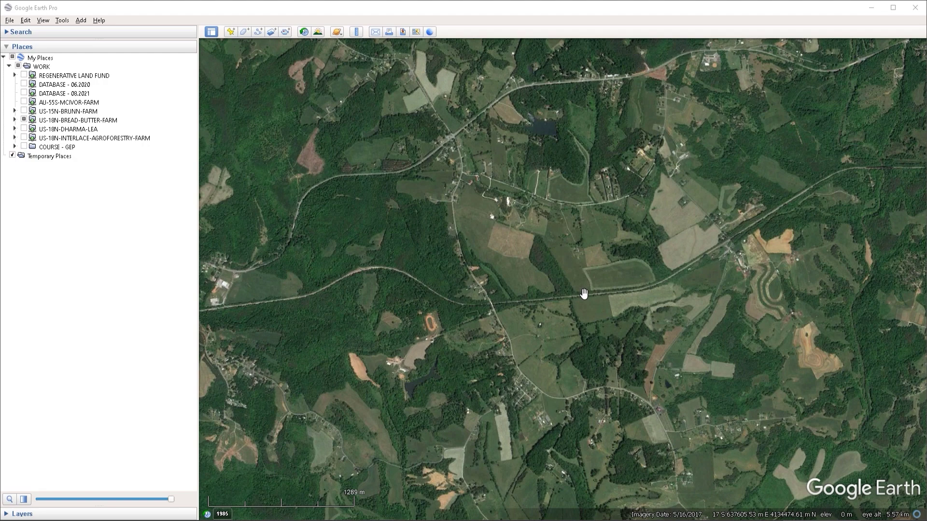
Zoom in on the rural farmland fields to about 2.70 km eye altitude
scroll(583, 294, up, 5)
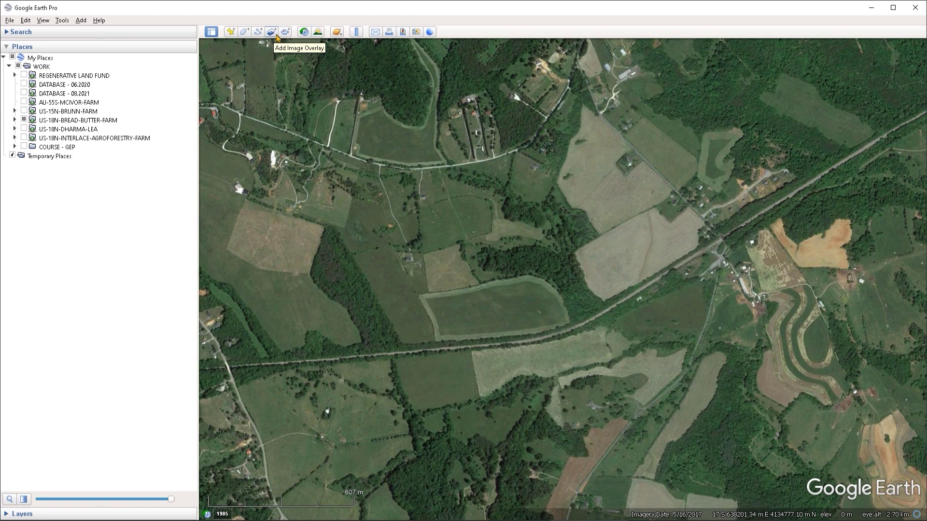
Add an image overlay named Grid that uses the GRID-CHECKERED-03.png image
click(81, 22)
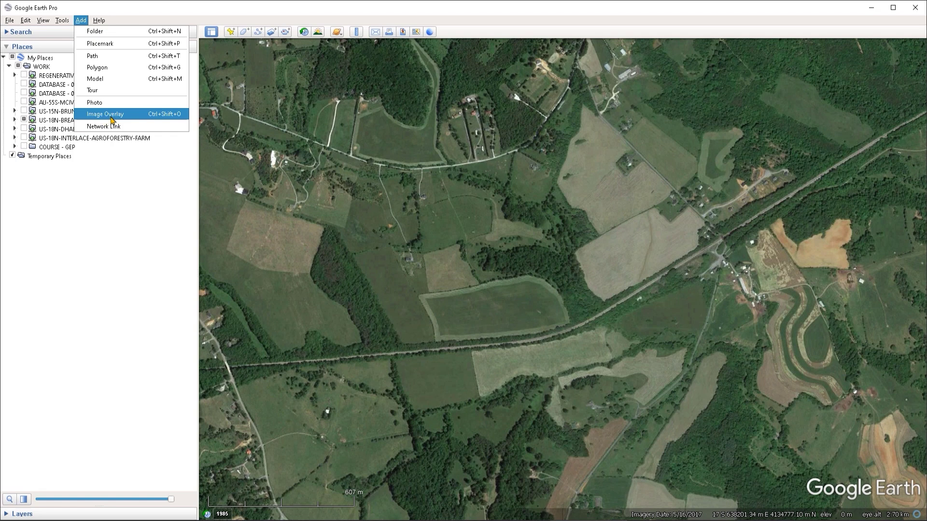
click(164, 120)
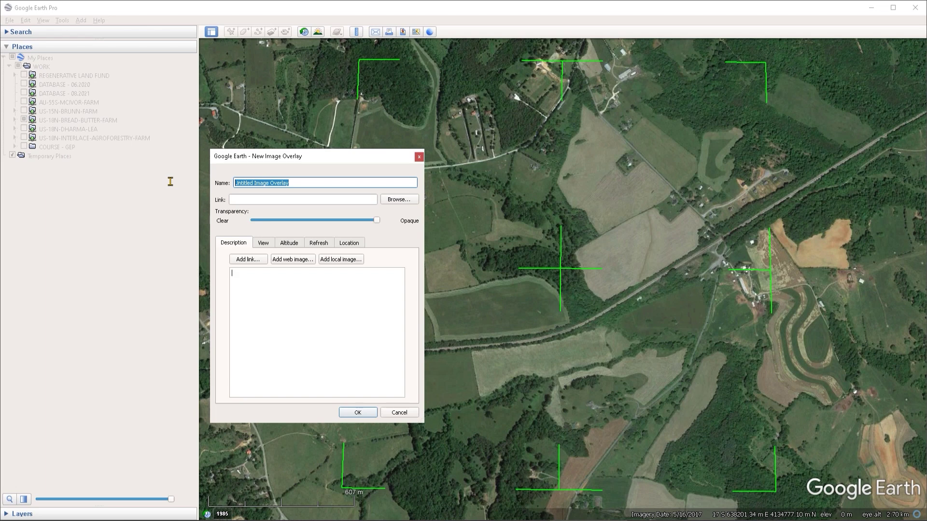
text(Grid)
click(399, 201)
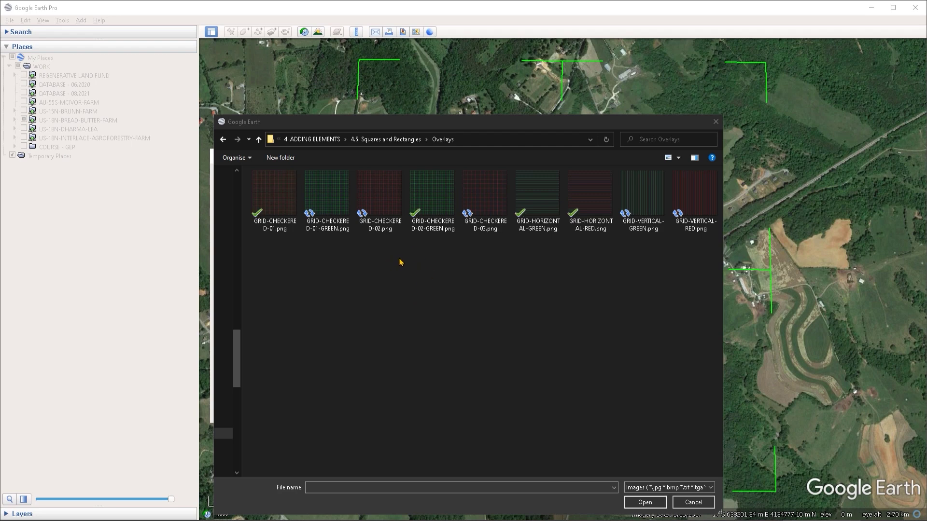
click(485, 198)
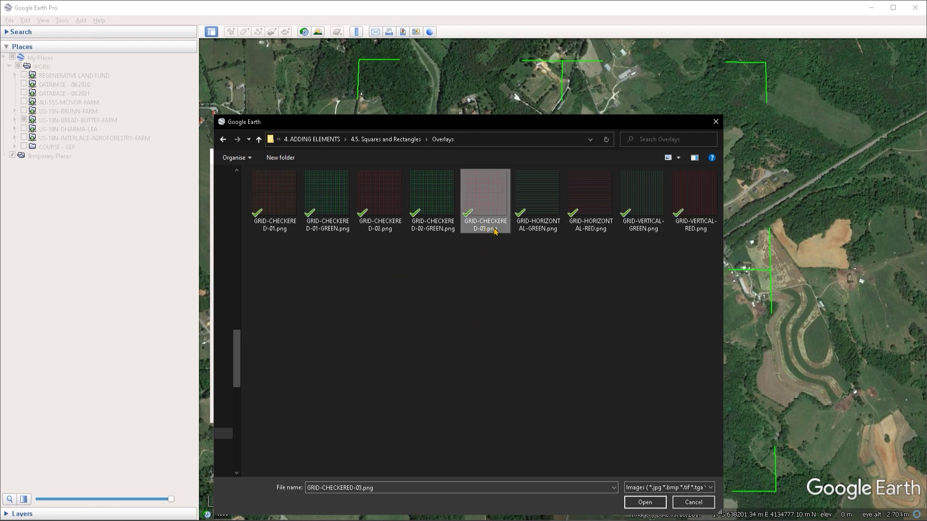
click(645, 502)
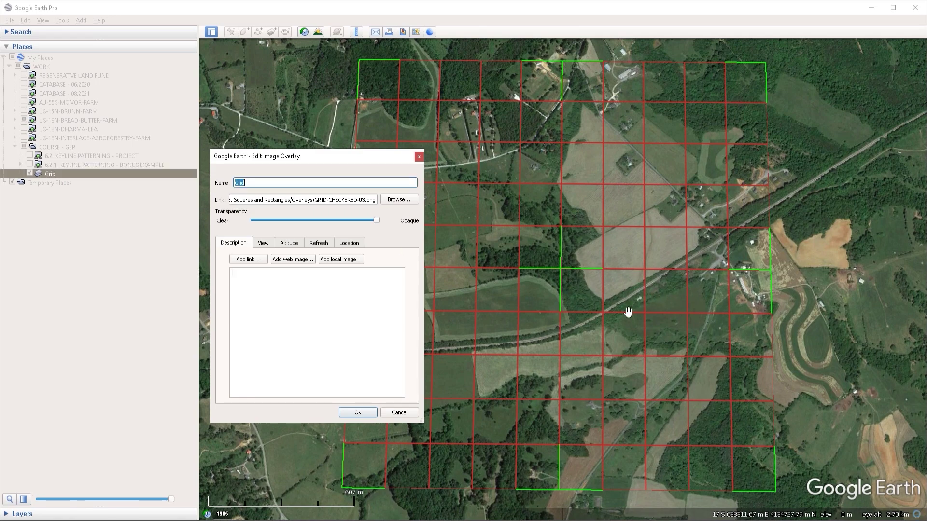
Shrink the Grid overlay, shift it down-left over the central fields, and rotate it slightly clockwise
drag(575, 351, 623, 378)
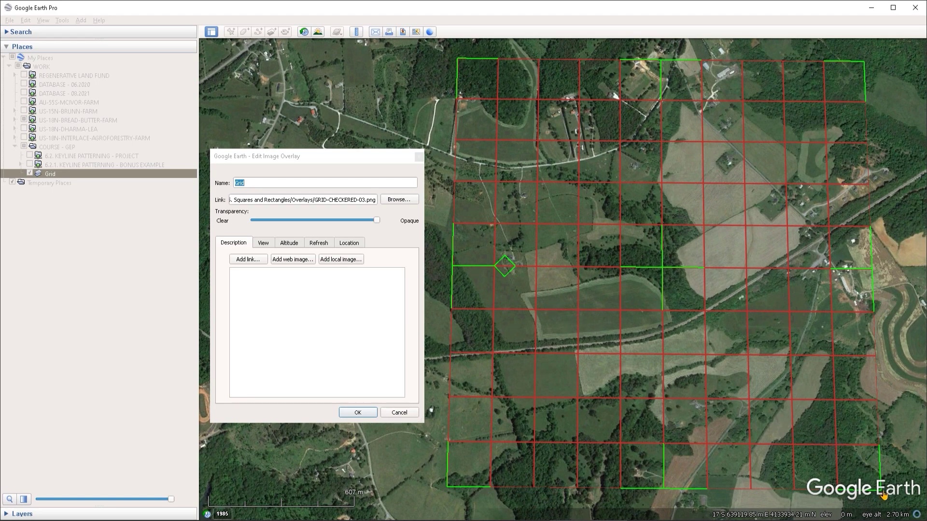
drag(883, 496, 776, 347)
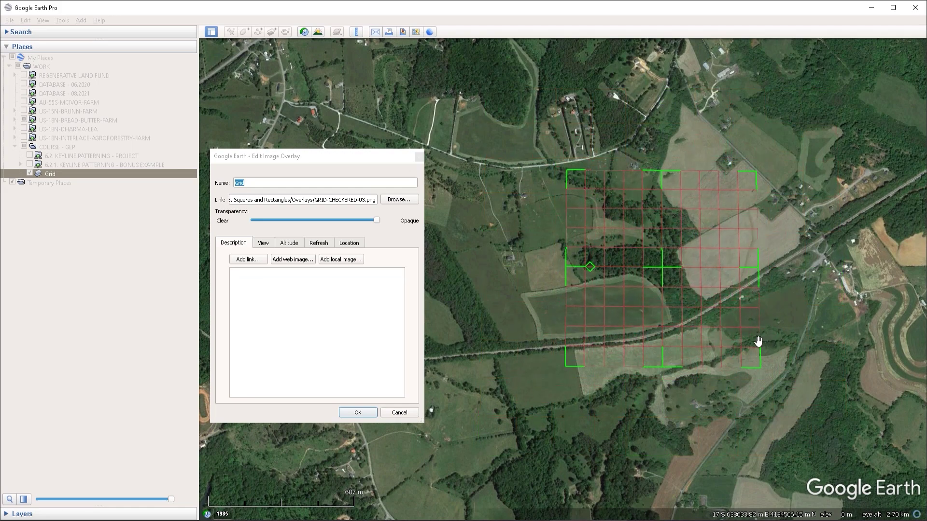
drag(663, 271, 599, 311)
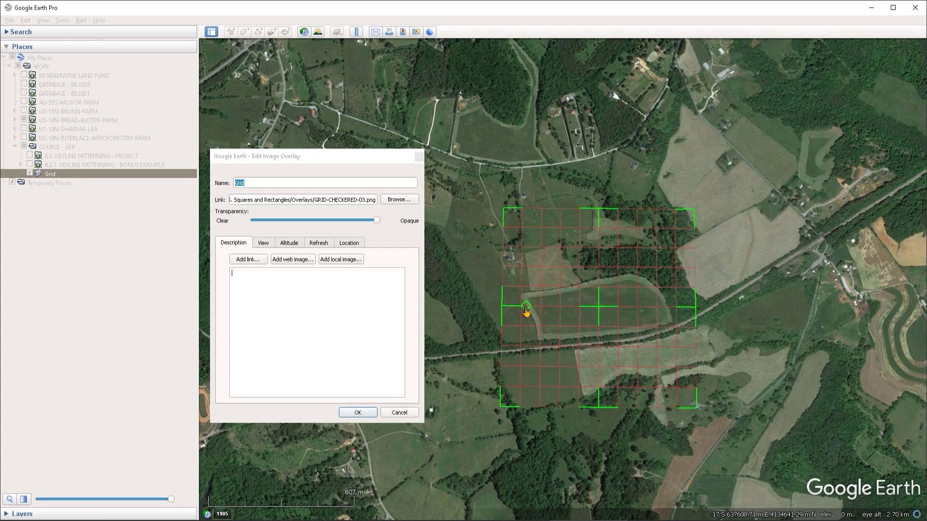
drag(526, 308, 527, 323)
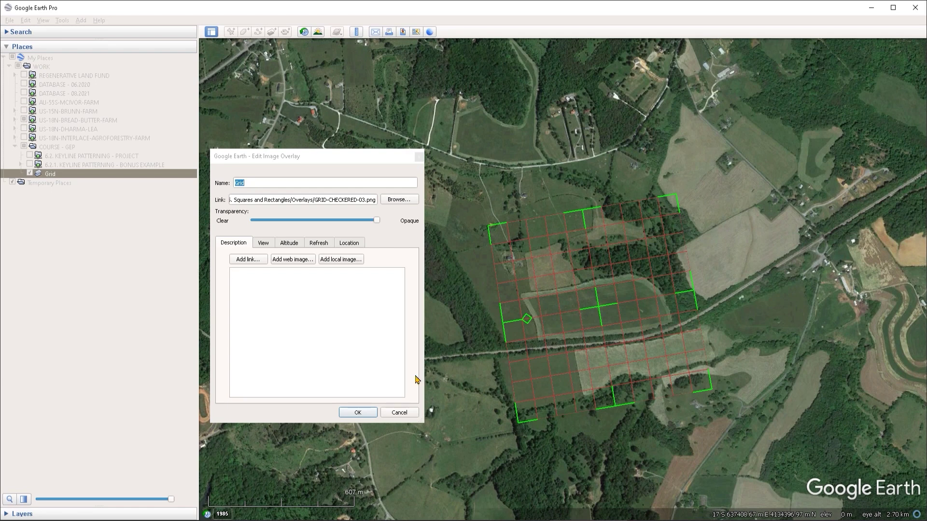
Save the Grid overlay, select the Terrain layer, and zoom into the grid cells at about 460 m
click(358, 411)
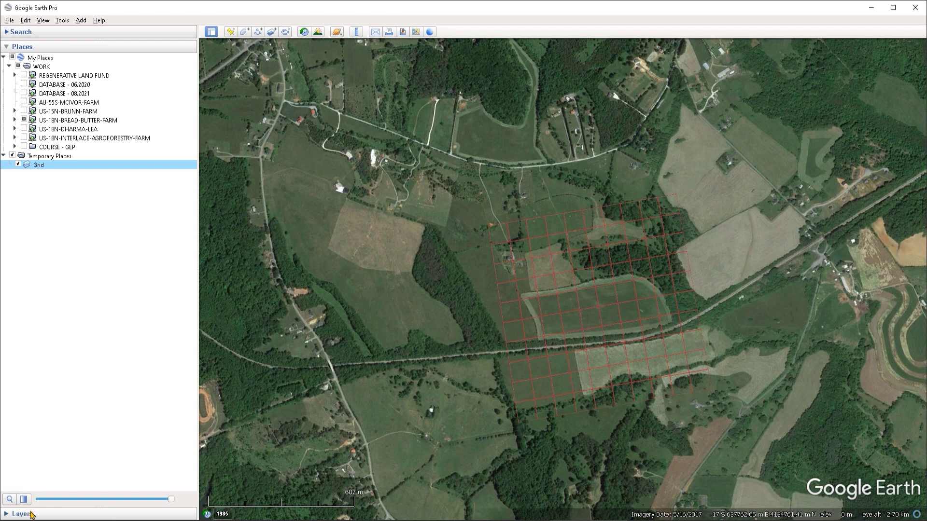
click(21, 514)
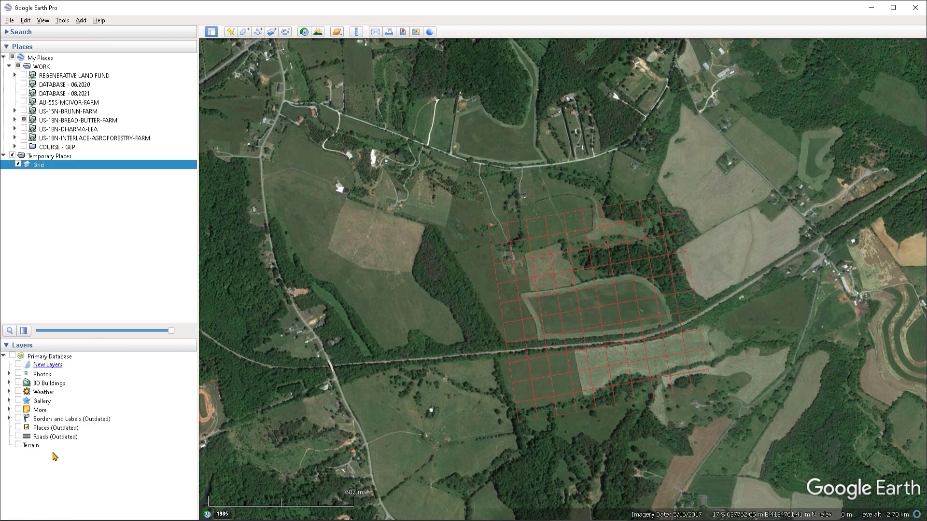
click(34, 446)
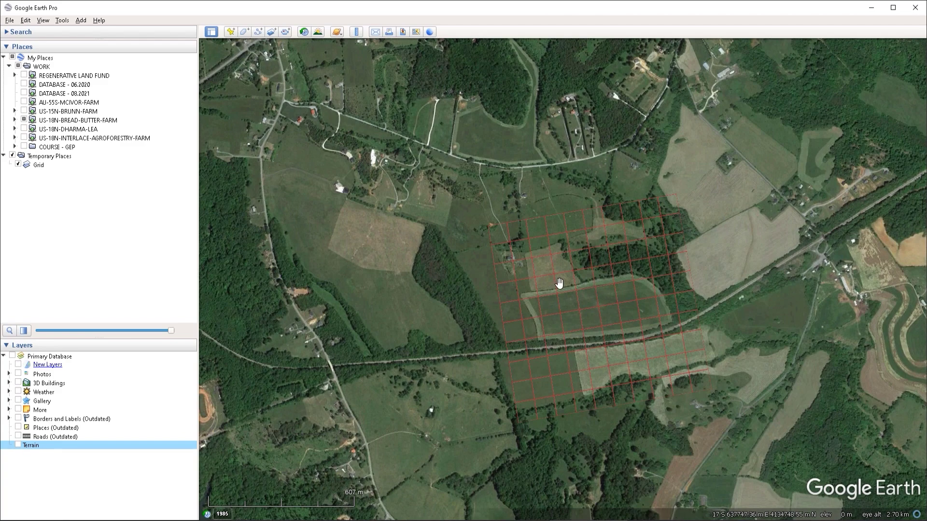
scroll(558, 279, up, 2)
scroll(555, 361, up, 4)
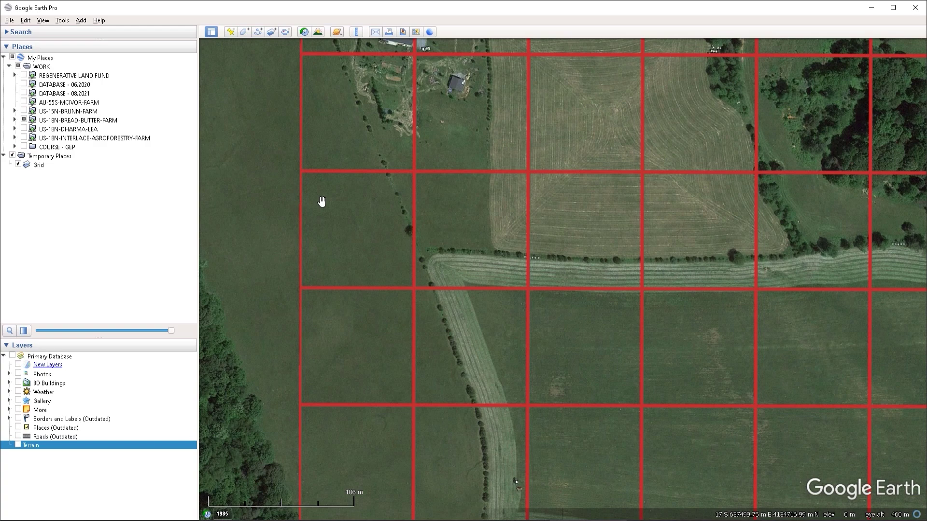
Start a new polygon with a yellow outline and 0% area opacity
click(244, 32)
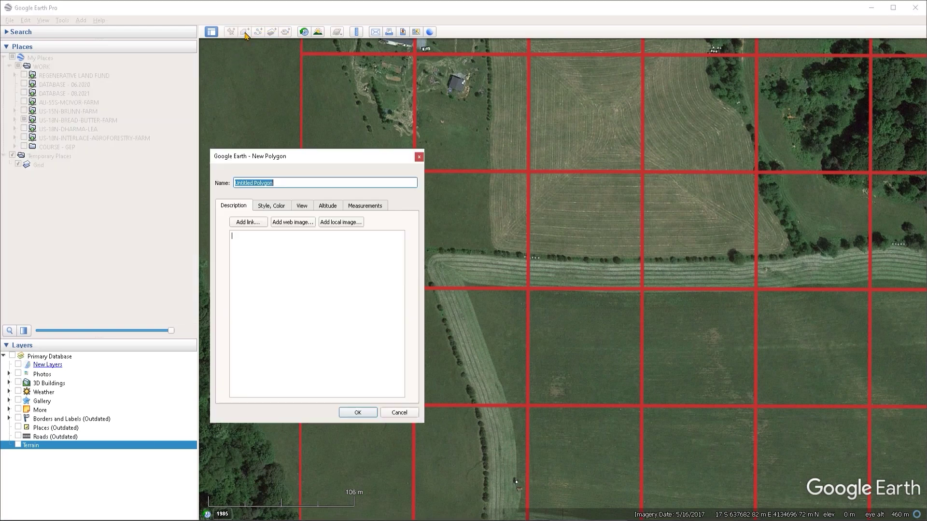
click(272, 211)
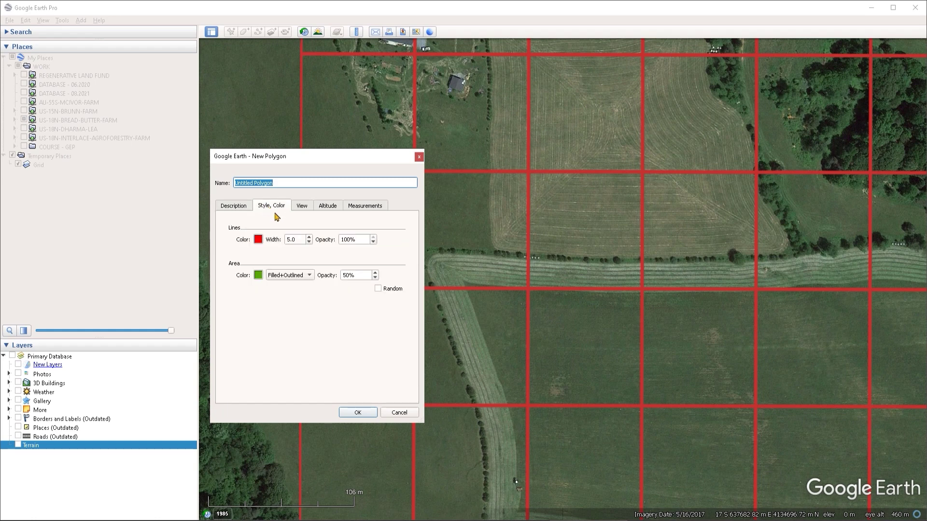
click(258, 239)
click(298, 243)
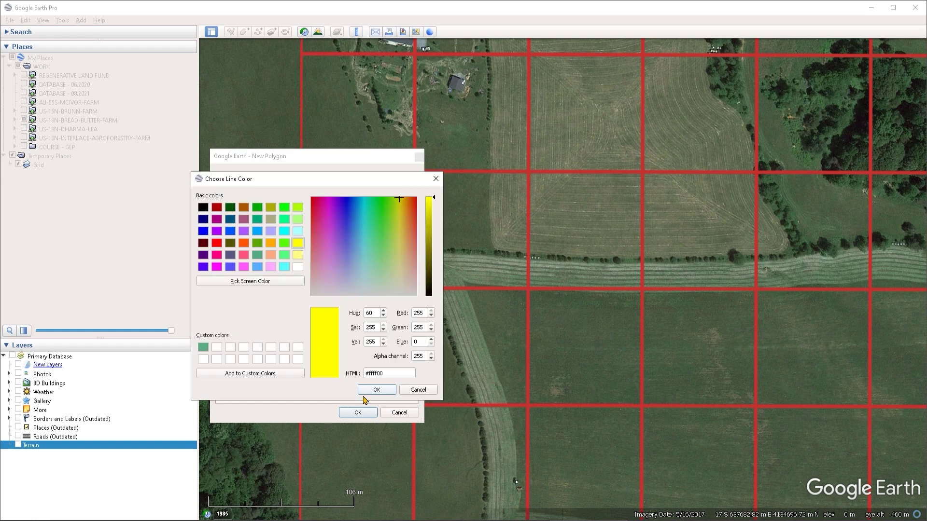
click(376, 390)
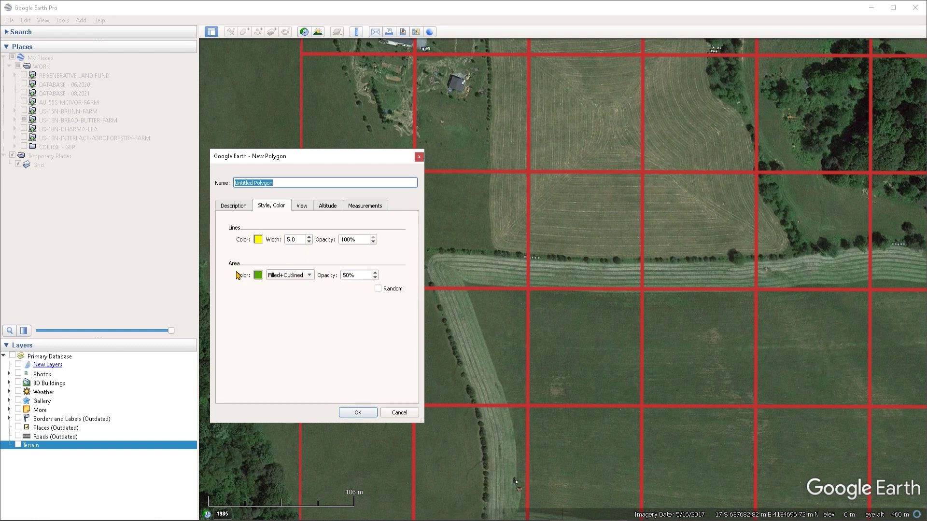
click(359, 277)
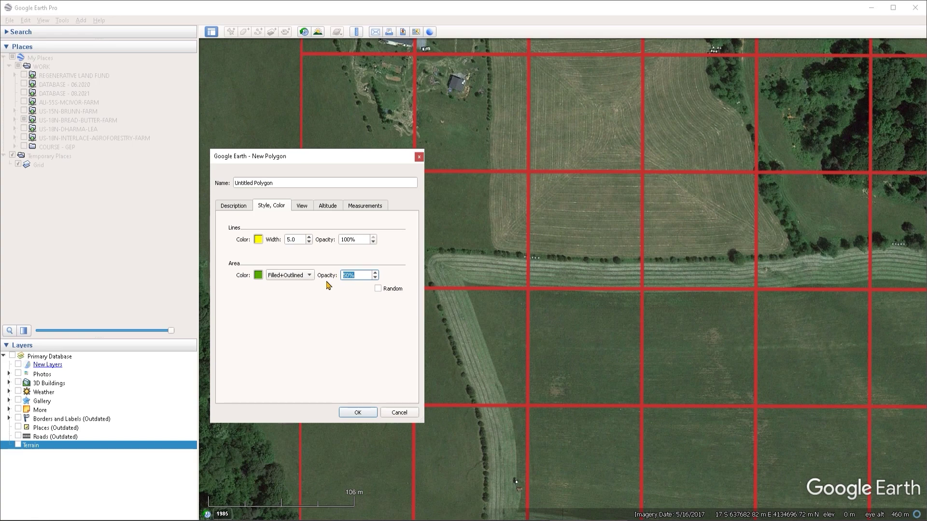
text(0)
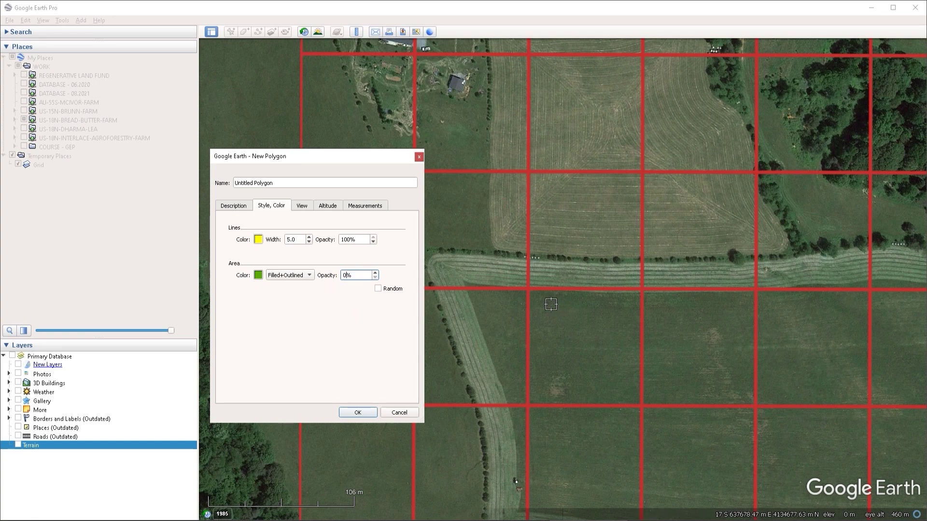
drag(375, 161, 238, 164)
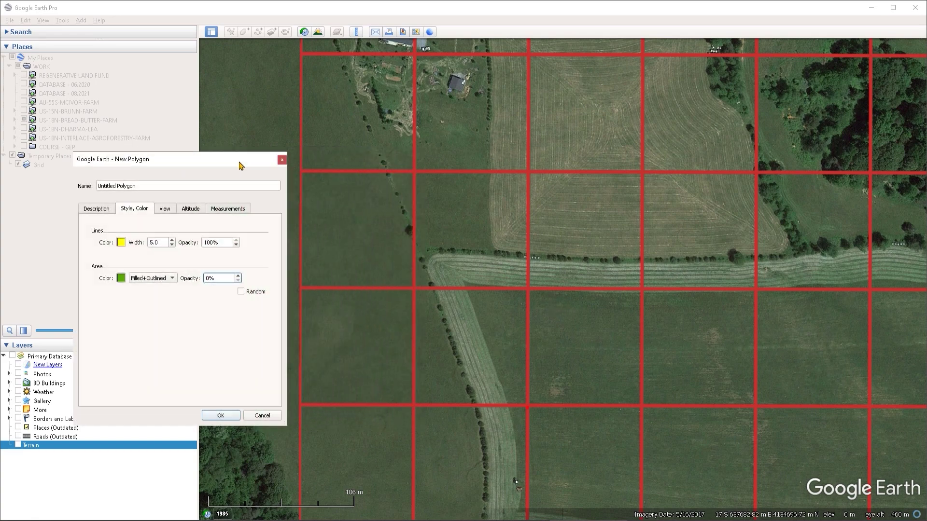
Trace the four corners of one grid cell and save the polygon
click(528, 288)
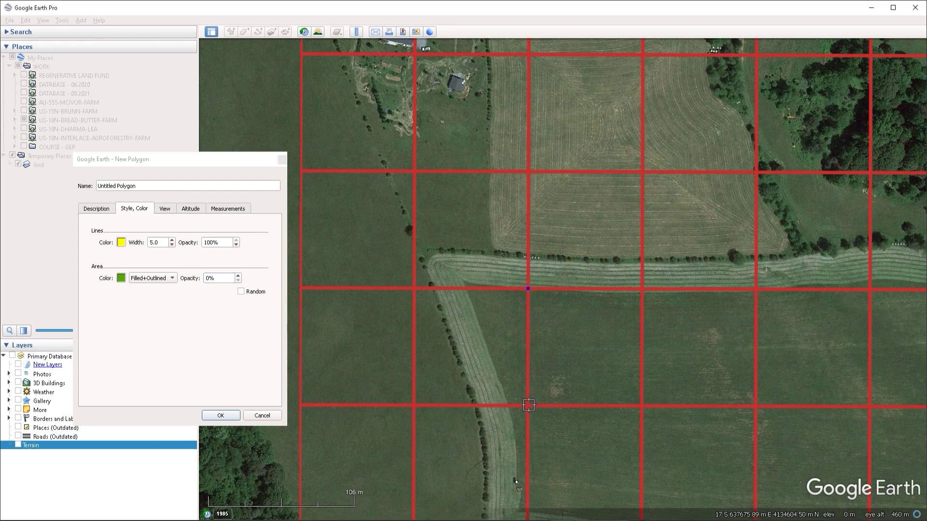
click(528, 406)
click(642, 406)
click(641, 288)
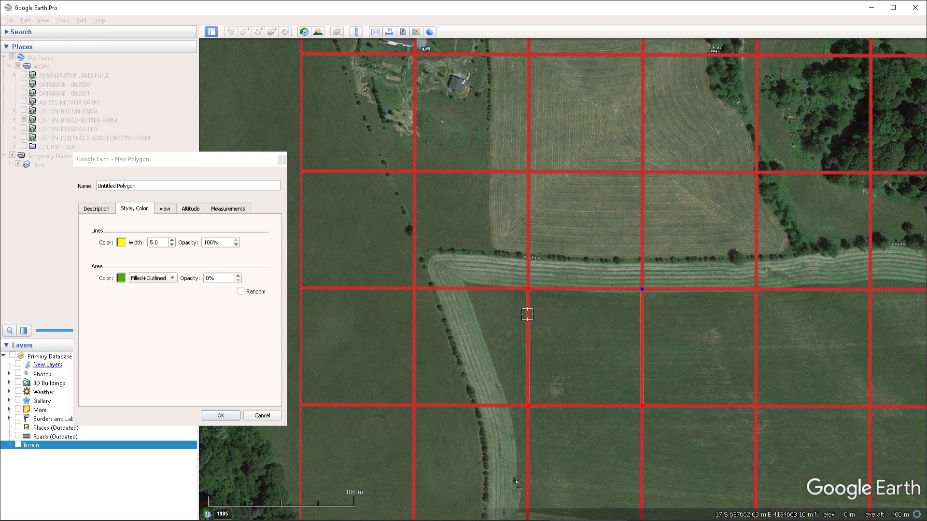
click(226, 418)
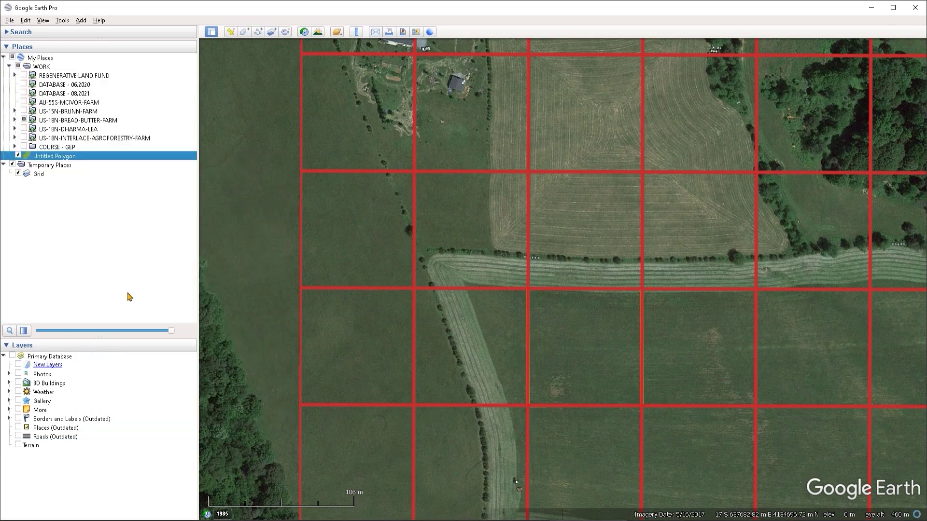
Lower the Grid overlay's transparency so the yellow cell outline shows through
click(45, 174)
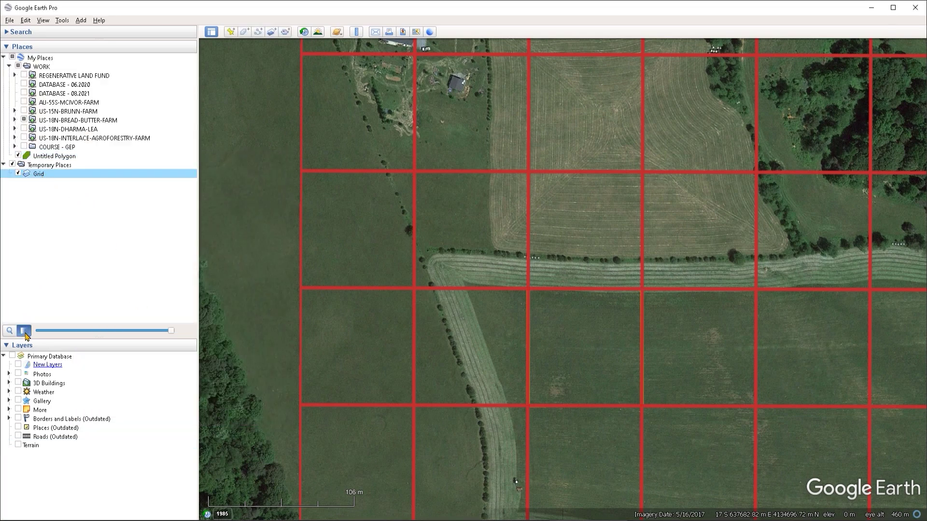
click(170, 332)
drag(170, 332, 106, 333)
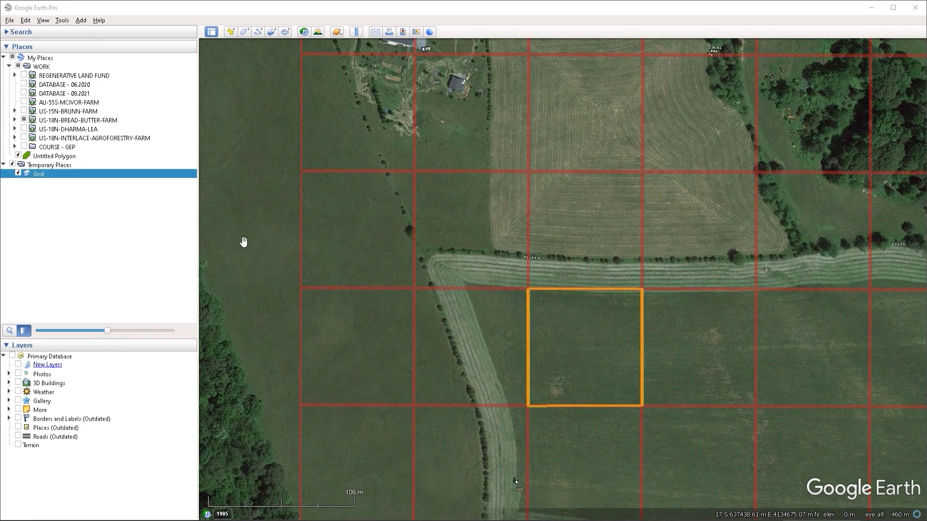
Move Untitled Polygon into Temporary Places, rename it Square, and hide the Grid overlay
drag(57, 157, 59, 174)
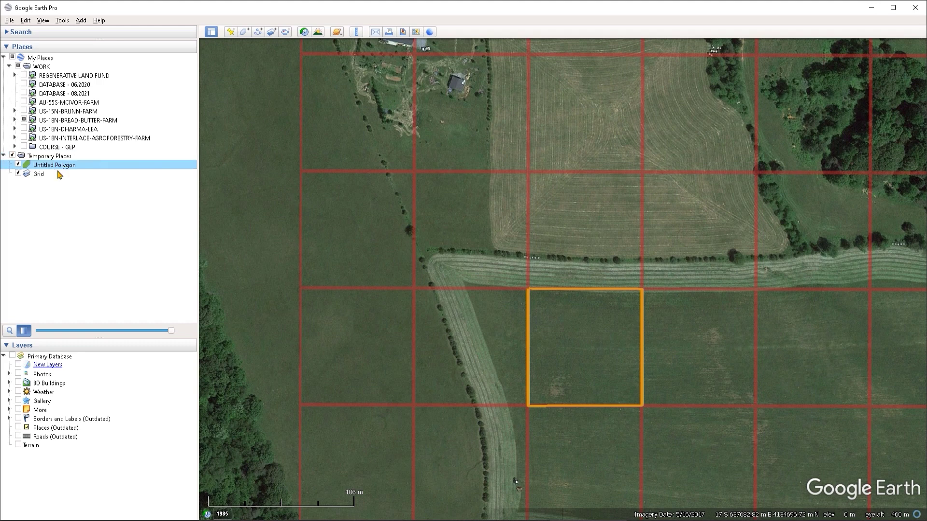
right_click(59, 167)
click(93, 291)
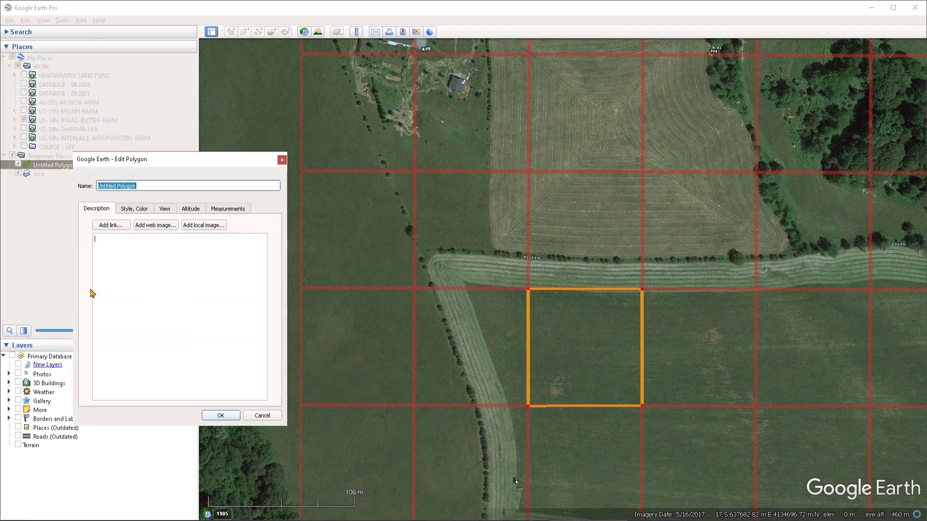
drag(641, 289, 643, 294)
text(Square)
click(225, 388)
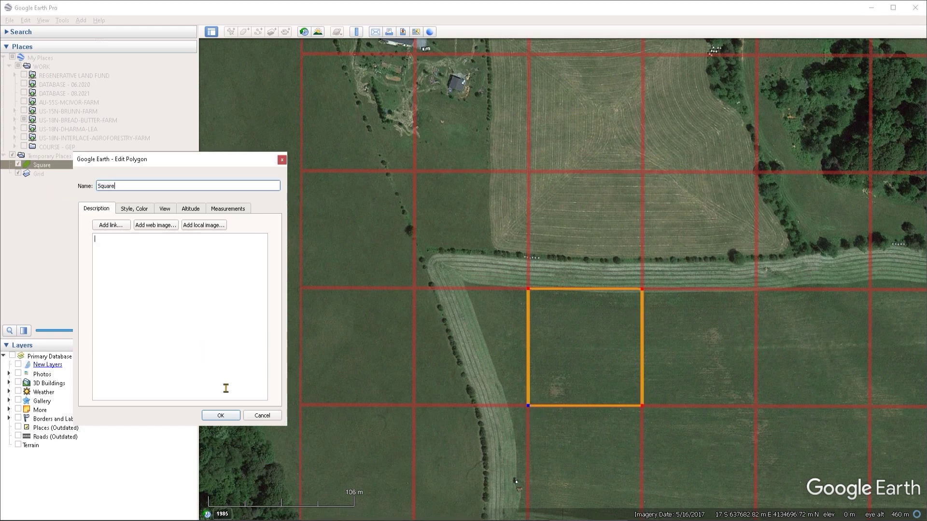
click(220, 416)
double_click(26, 174)
click(18, 174)
Tilt, pan and zoom out around the yellow Square, then switch the Grid overlay back on
middle_drag(440, 261, 388, 238)
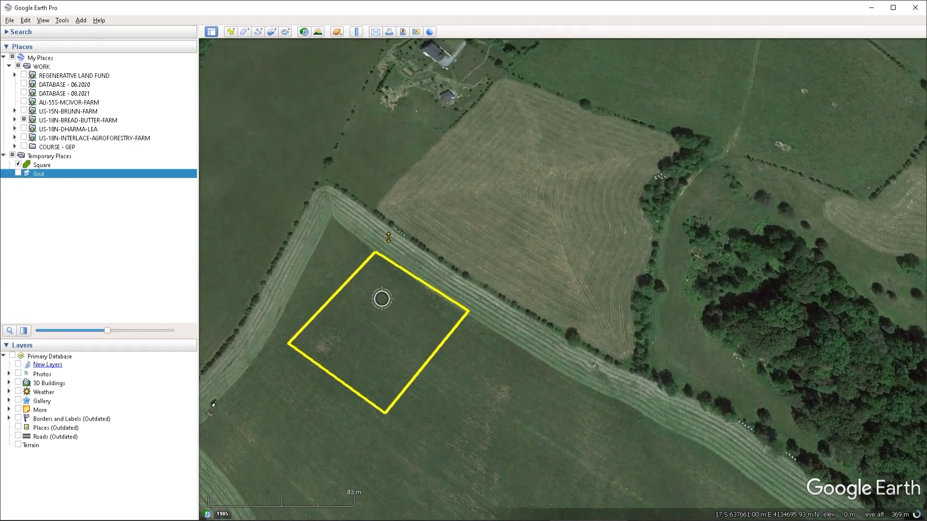
scroll(399, 330, down, 2)
drag(426, 332, 391, 312)
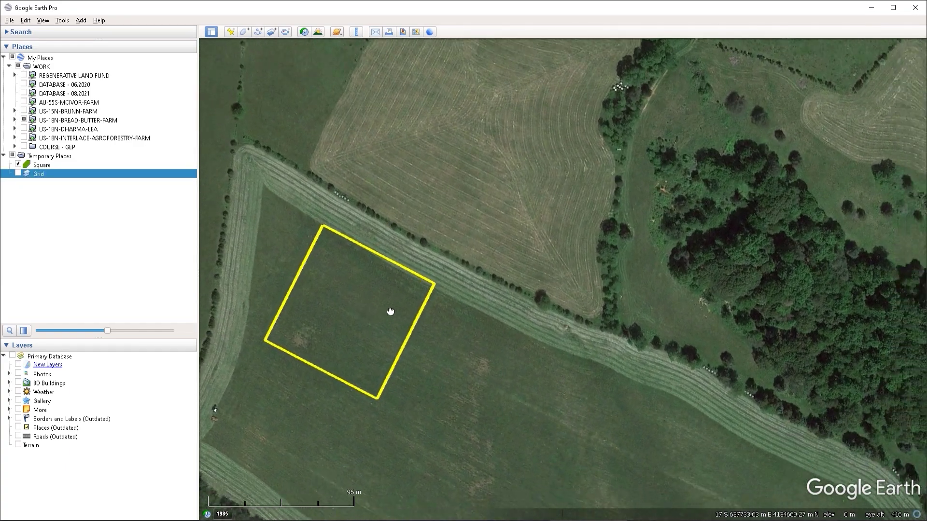
scroll(375, 304, down, 5)
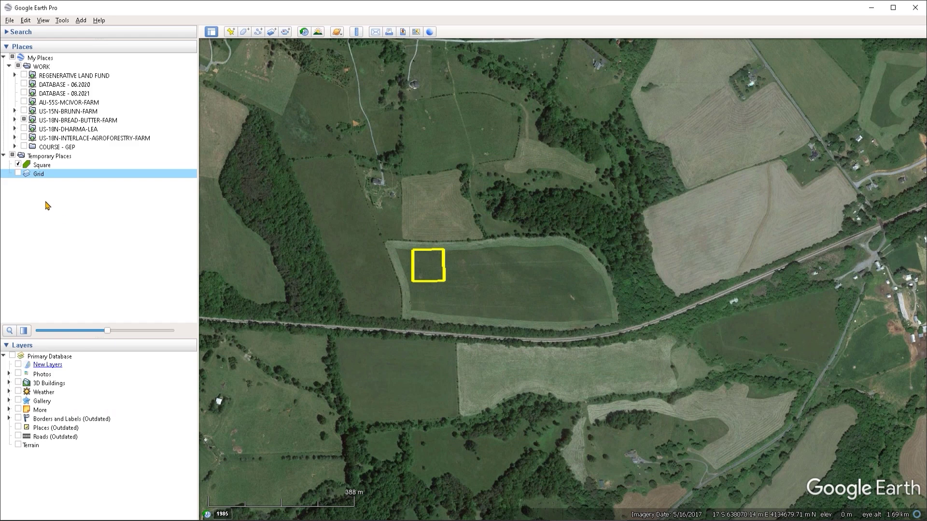
click(18, 174)
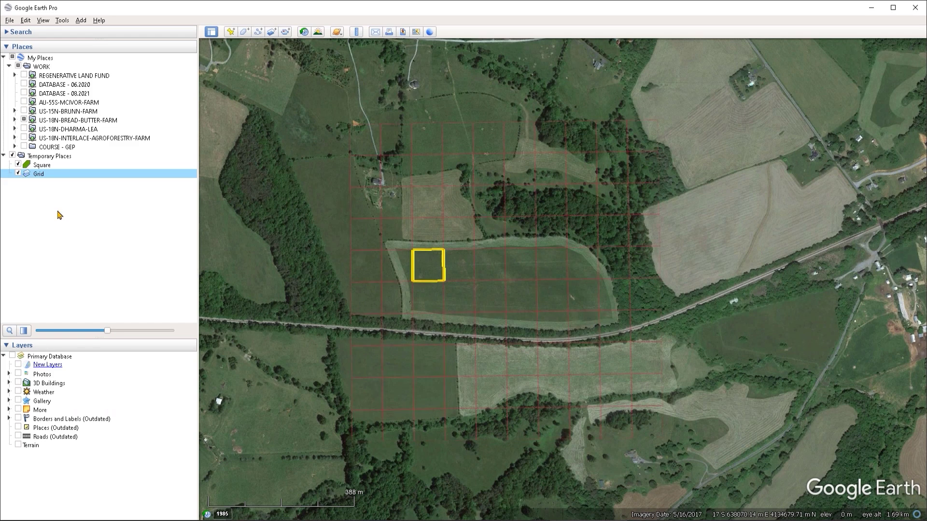
right_click(57, 178)
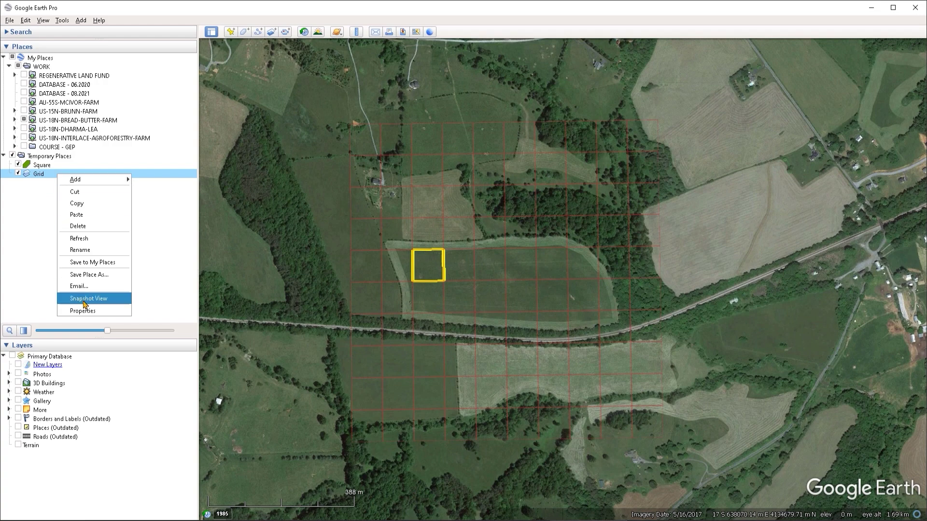
Stretch the Grid overlay east over the neighbouring fields, apply it, and fade it slightly more
click(72, 315)
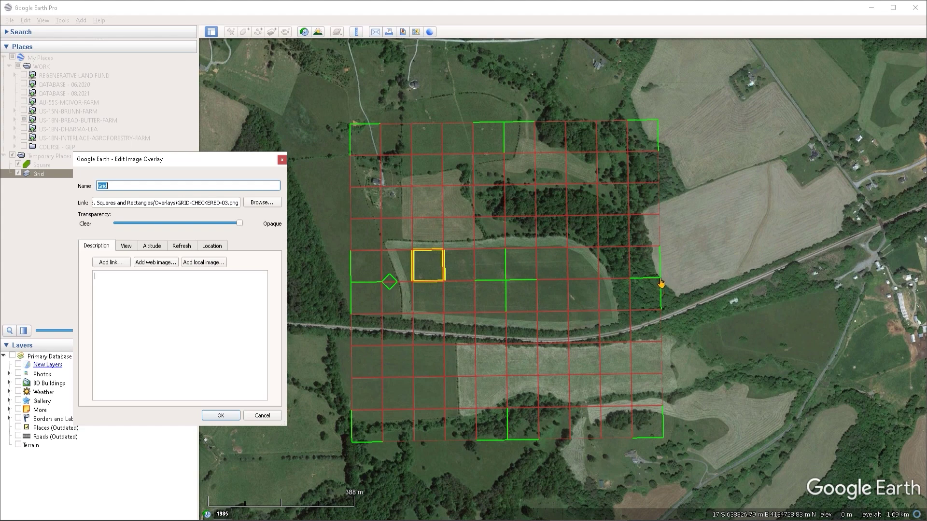
drag(661, 282, 885, 273)
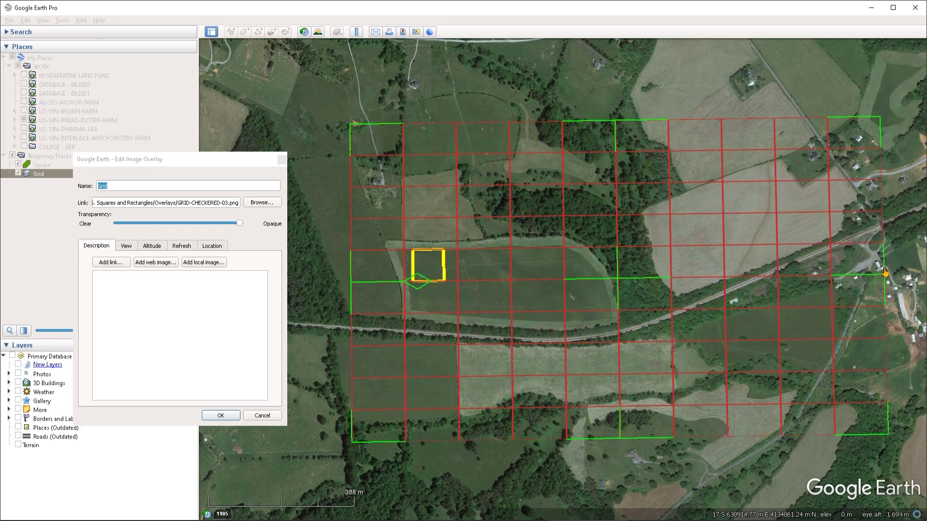
click(224, 420)
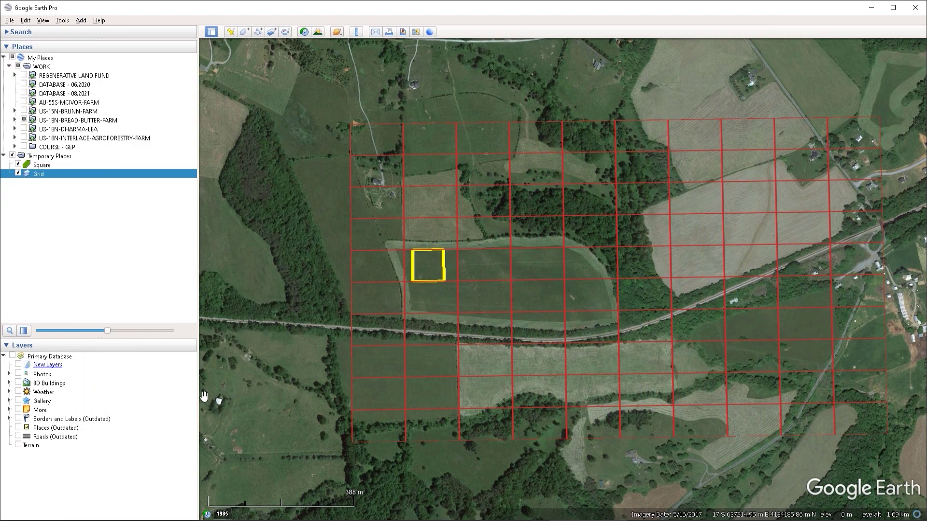
drag(102, 331, 100, 332)
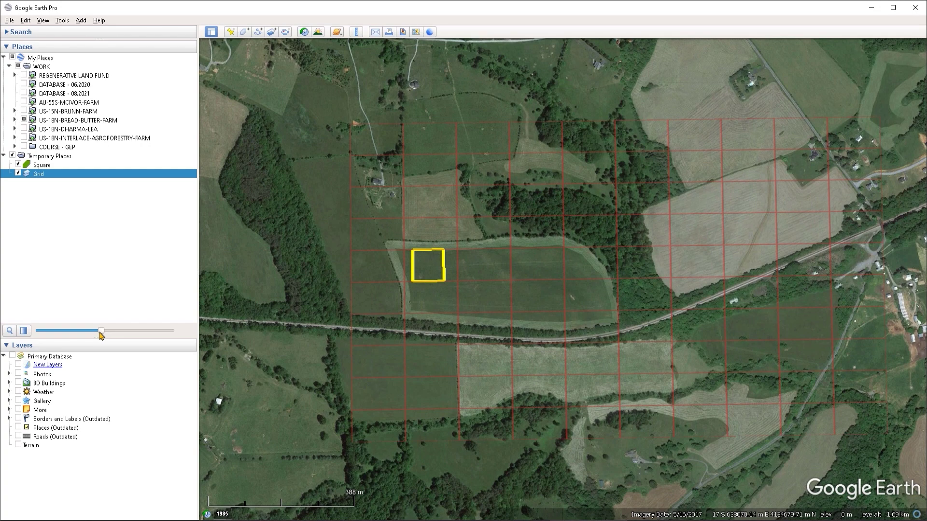
scroll(524, 241, up, 3)
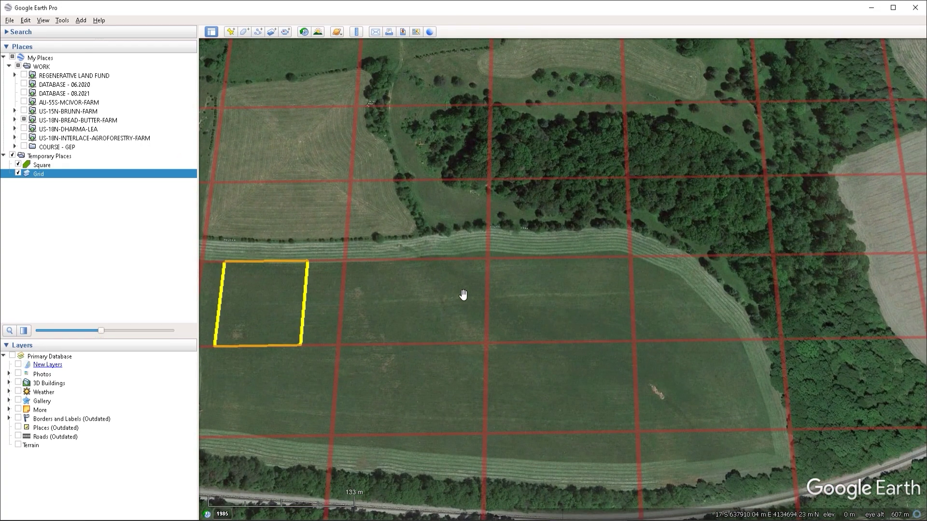
Create a new polygon named Rectangle with a green outline
click(244, 32)
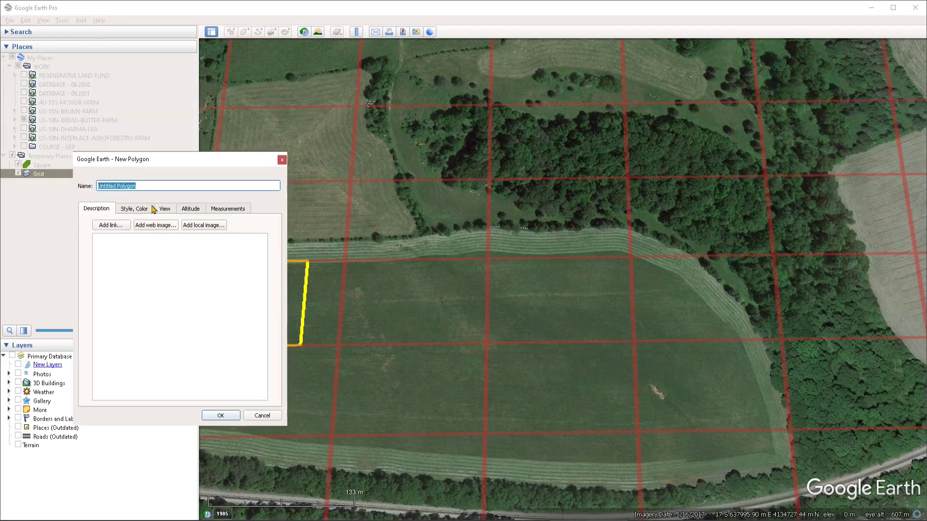
text(Rectangle)
click(135, 209)
click(128, 243)
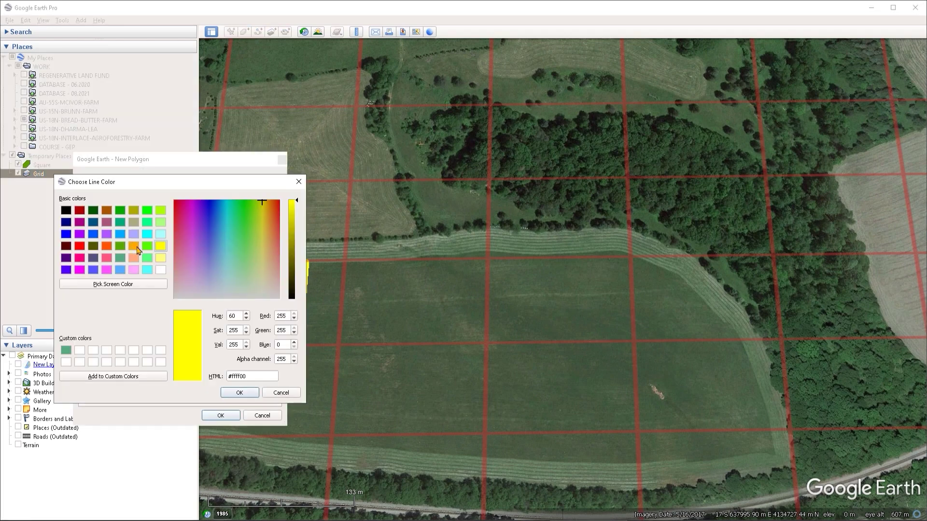
click(147, 246)
click(239, 393)
scroll(489, 263, up, 5)
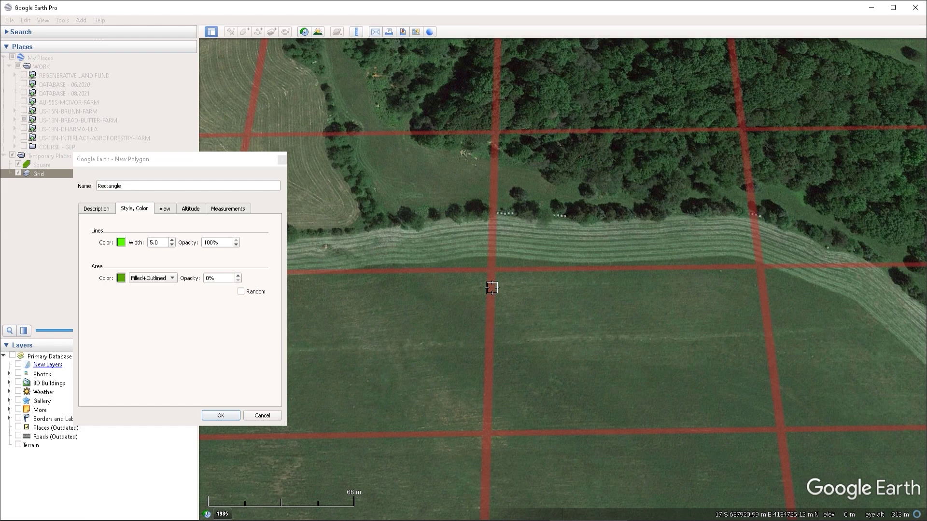
scroll(490, 268, down, 1)
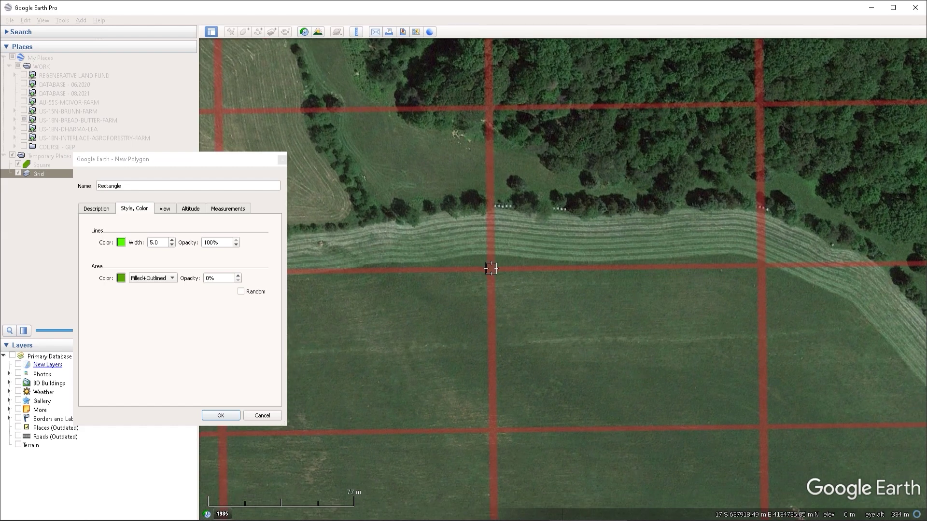
Trace the Rectangle's four corners along the grid lines, save it, and hide the Grid overlay
click(491, 268)
click(762, 269)
click(762, 429)
click(492, 430)
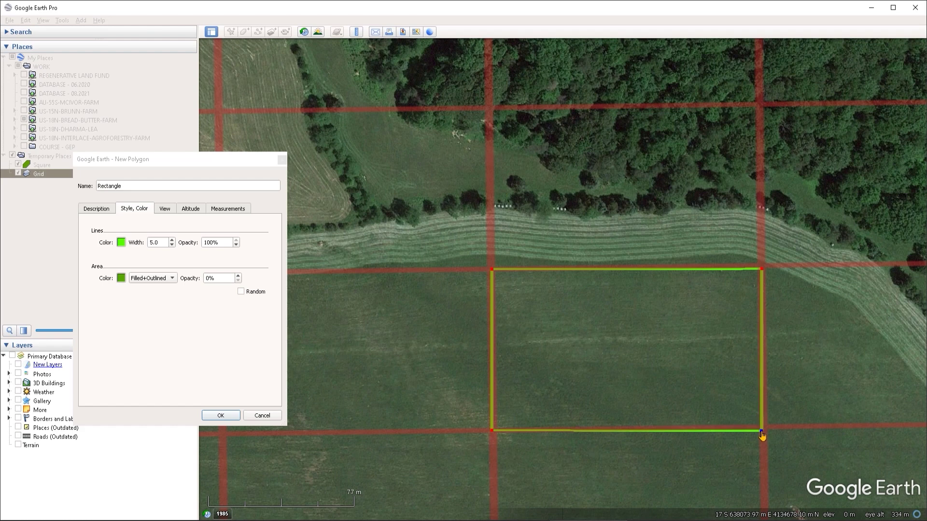
click(220, 415)
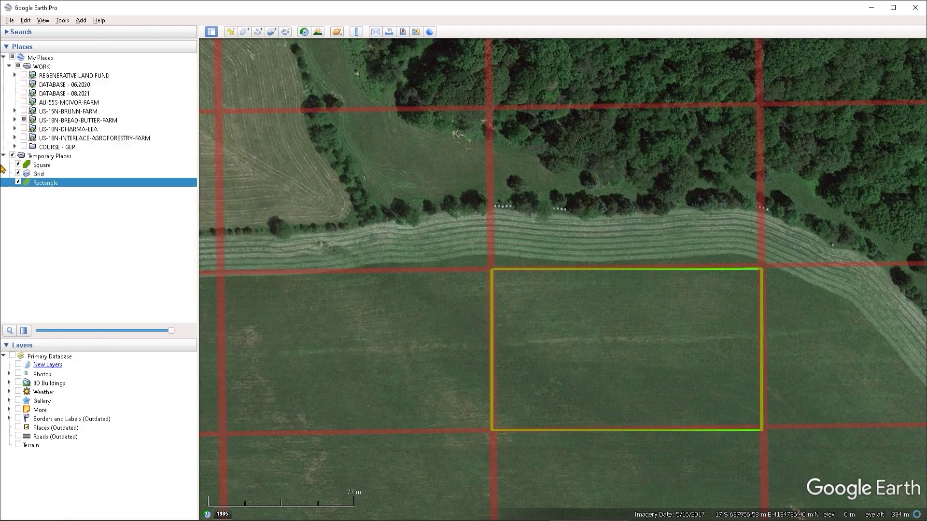
click(19, 174)
scroll(505, 425, down, 5)
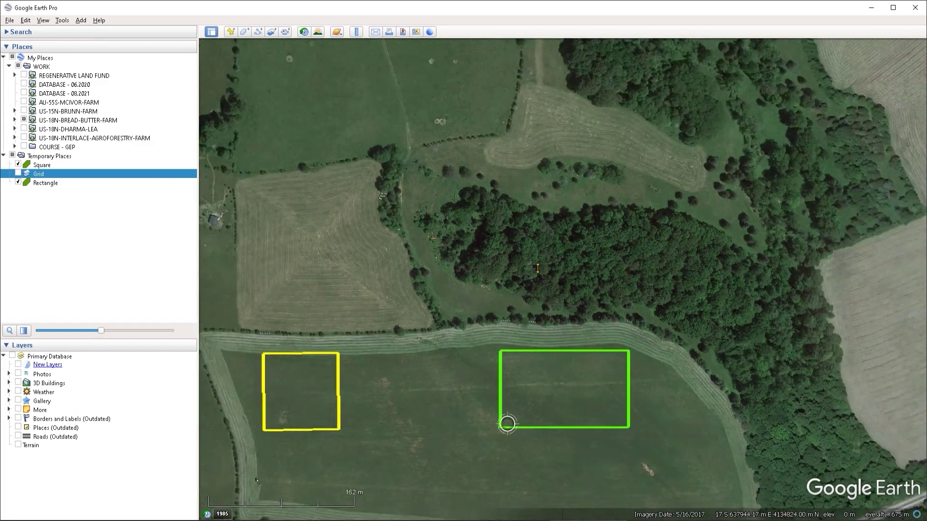